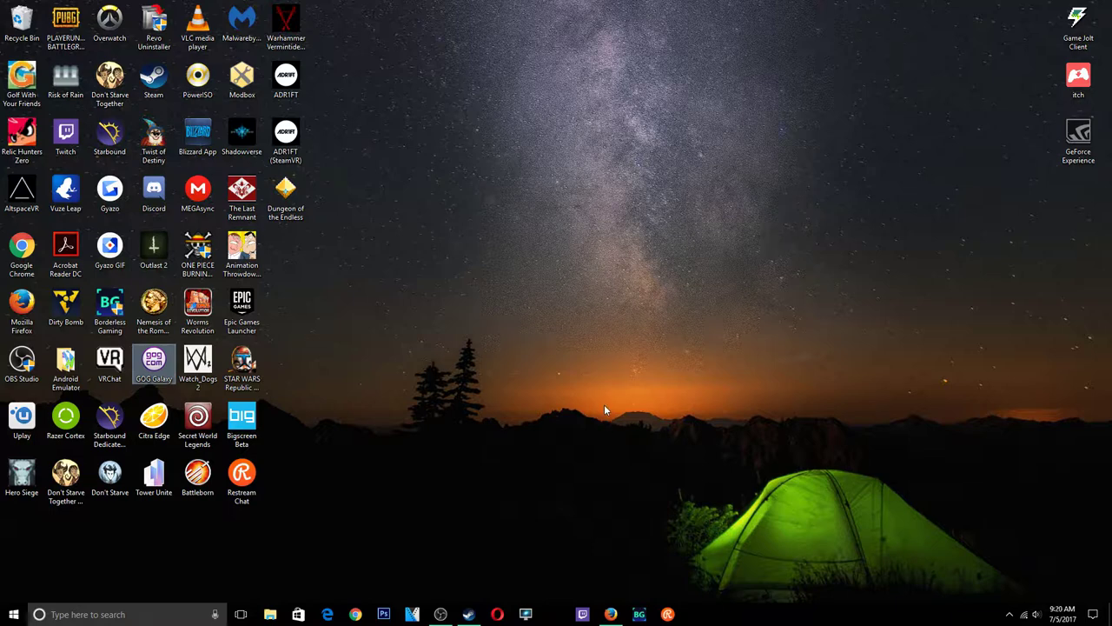
Search Windows for 'connect' to find the Connect app and wireless-display setting, then clear the search text
{"action": "left_click", "coordinate": [149, 613]}
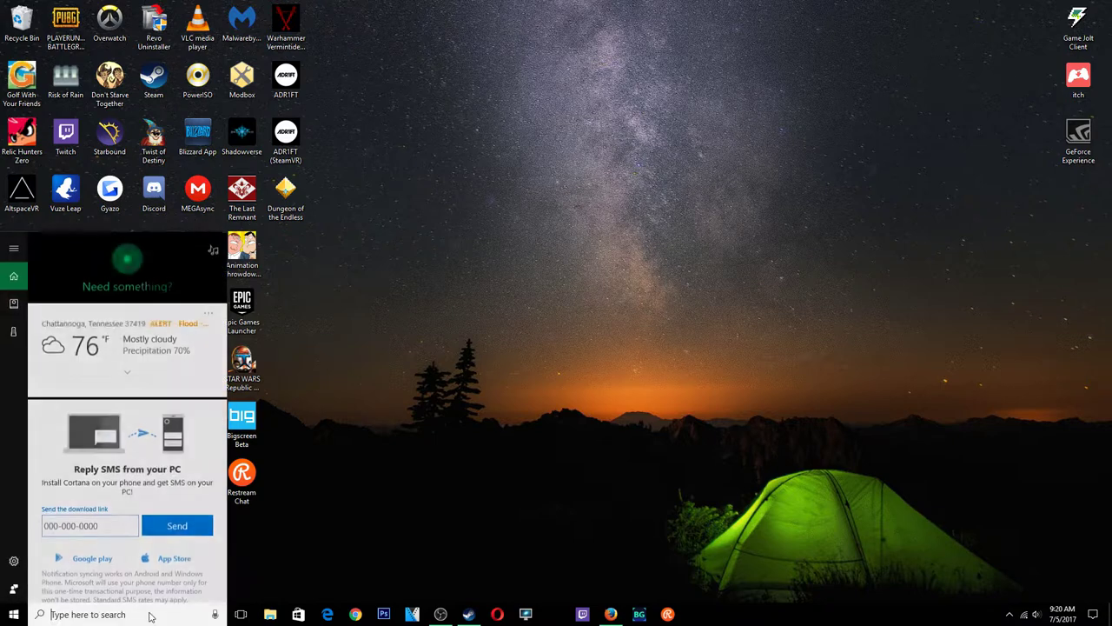
{"action": "type", "text": "connect"}
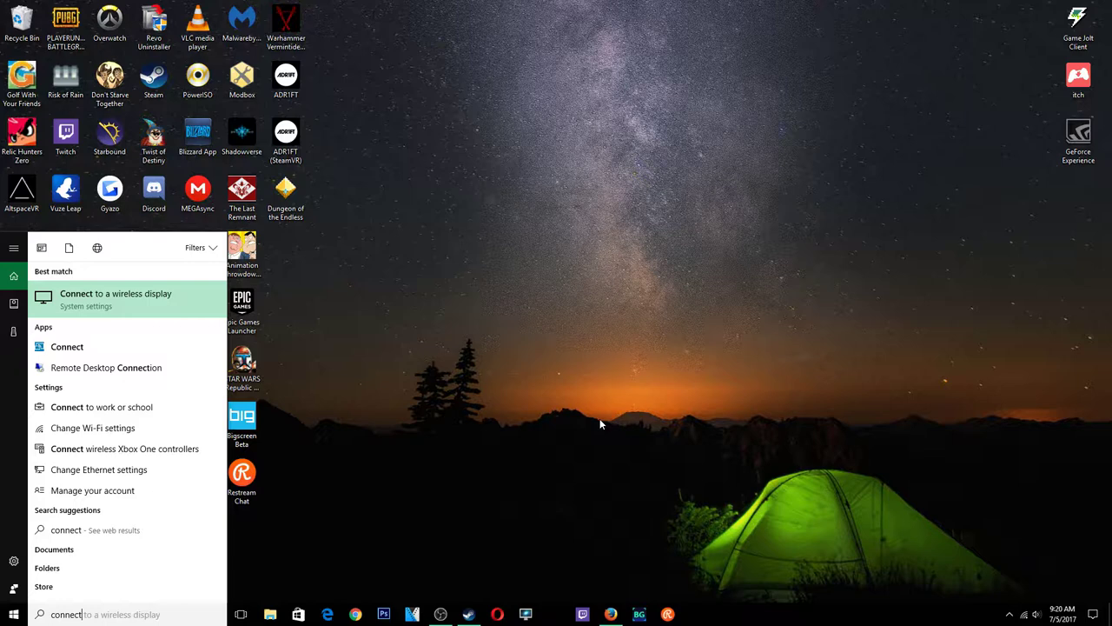
{"action": "key", "text": "BackSpace"}
{"action": "key", "text": "BackSpace"}
{"action": "key", "text": "BackSpace"}
{"action": "key", "text": "BackSpace"}
{"action": "key", "text": "BackSpace"}
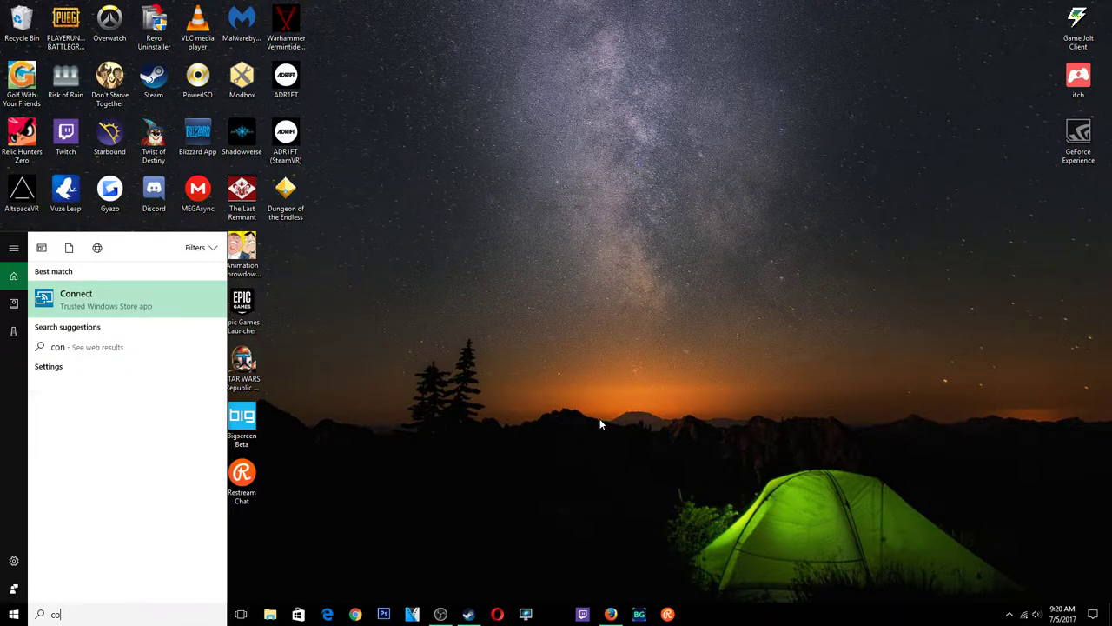
{"action": "key", "text": "BackSpace"}
{"action": "key", "text": "BackSpace"}
Close the search panel and open the Action Center's Connect pane to look for wireless displays
{"action": "left_click", "coordinate": [576, 426]}
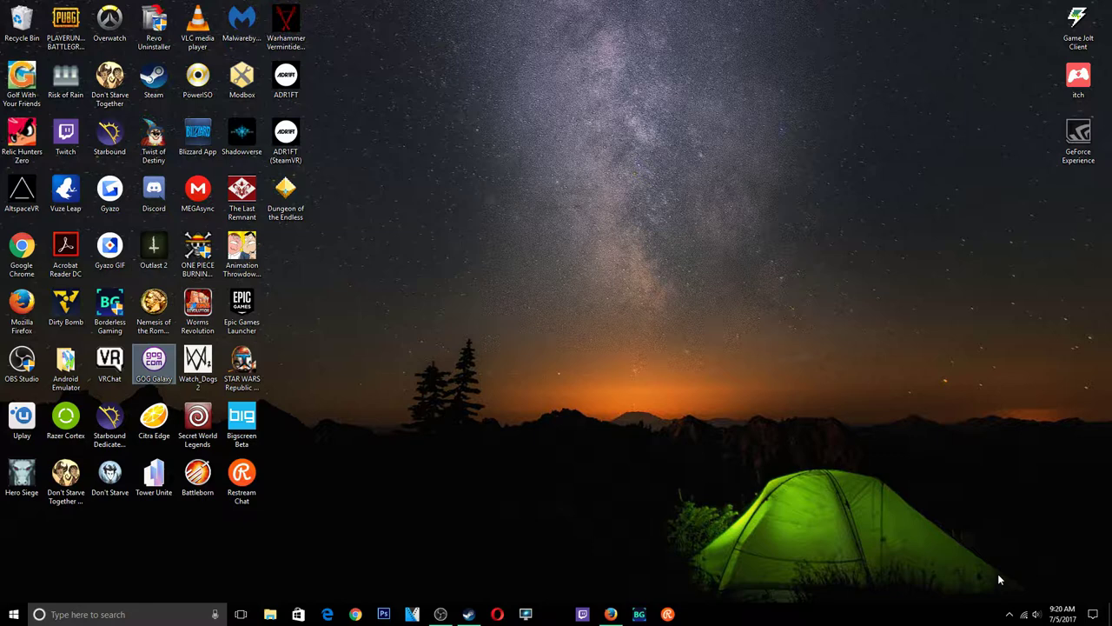
{"action": "left_click", "coordinate": [1093, 614]}
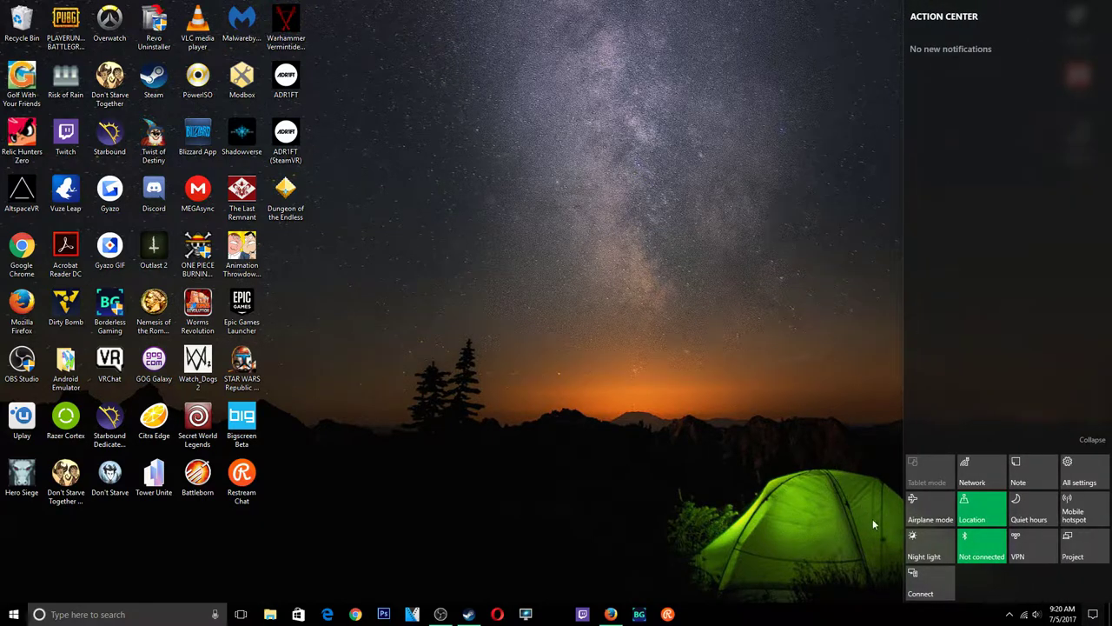
{"action": "left_click", "coordinate": [1083, 445]}
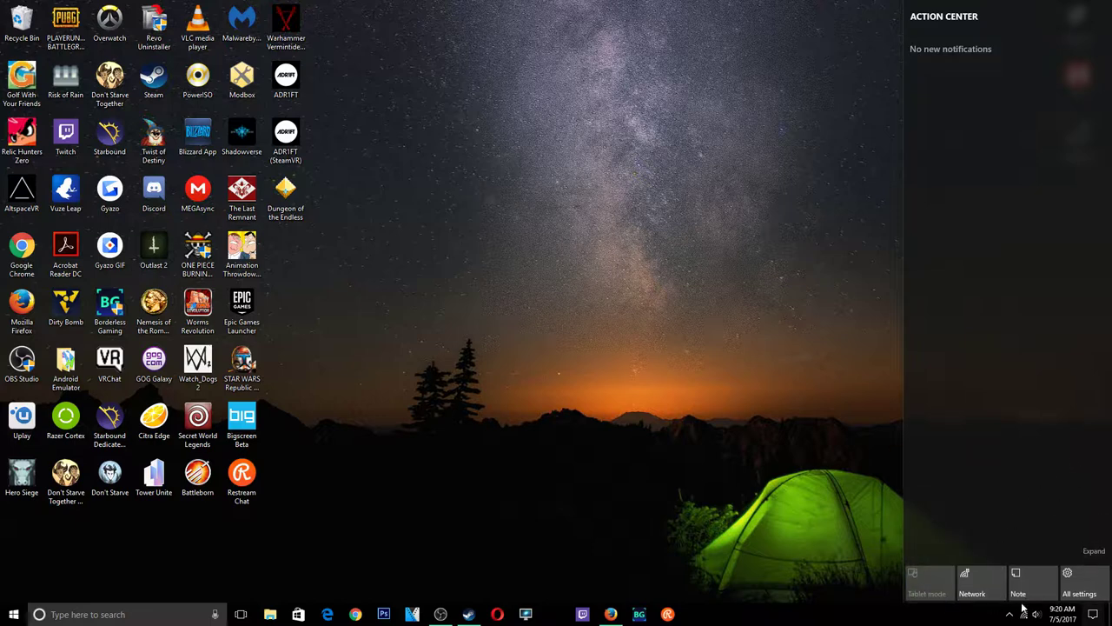
{"action": "left_click", "coordinate": [1092, 551]}
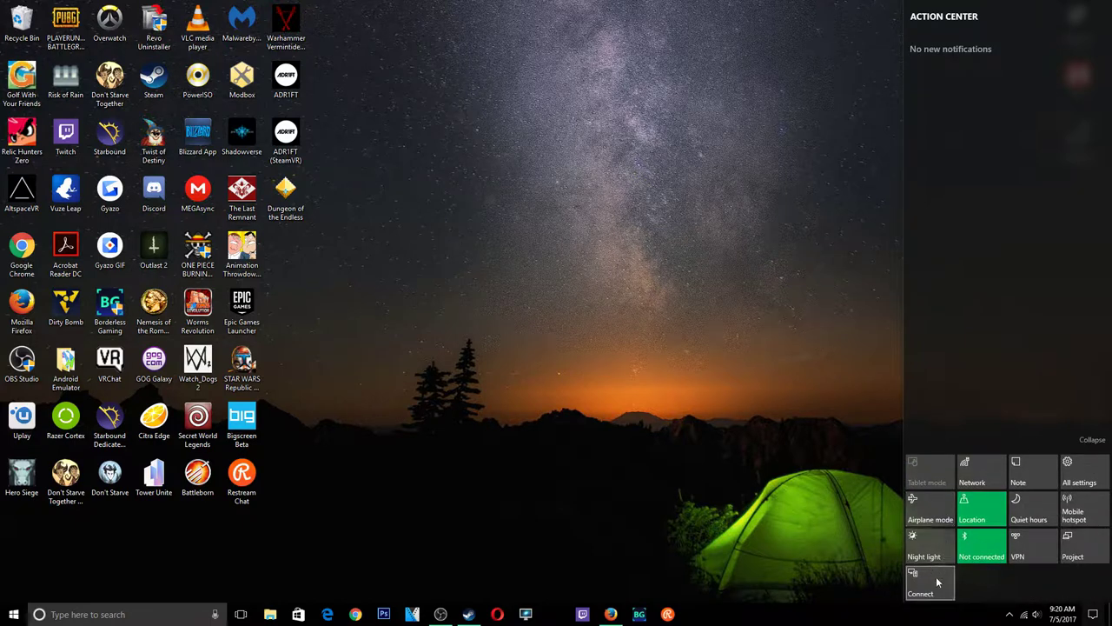
{"action": "left_click", "coordinate": [937, 582]}
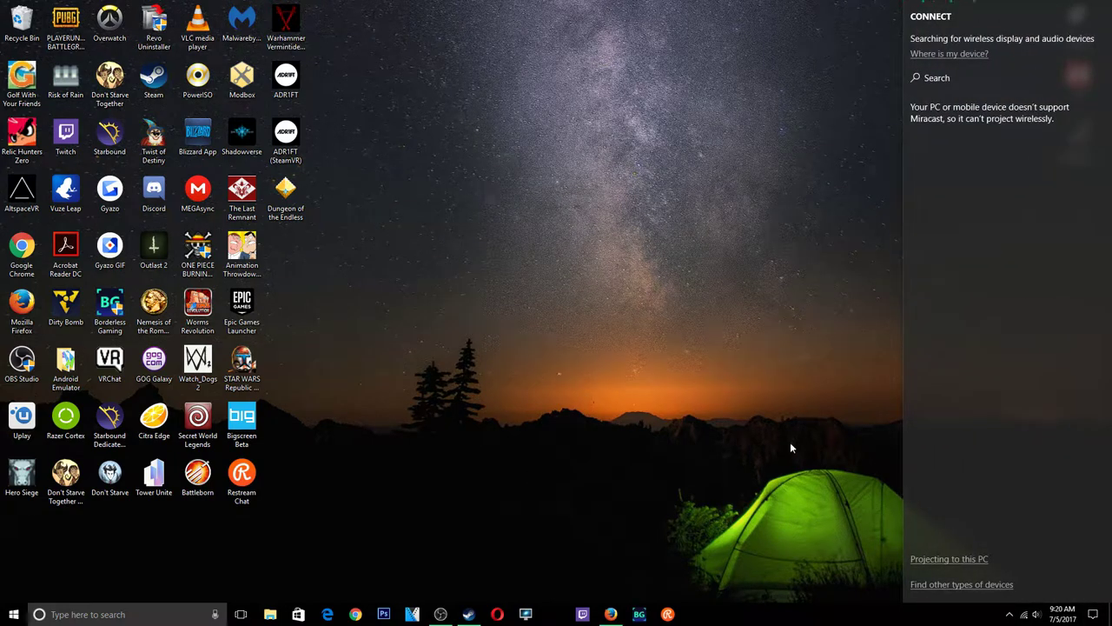
Set Projecting to this PC to 'Available everywhere' and 'Every time a connection is requested'
{"action": "left_click", "coordinate": [934, 560]}
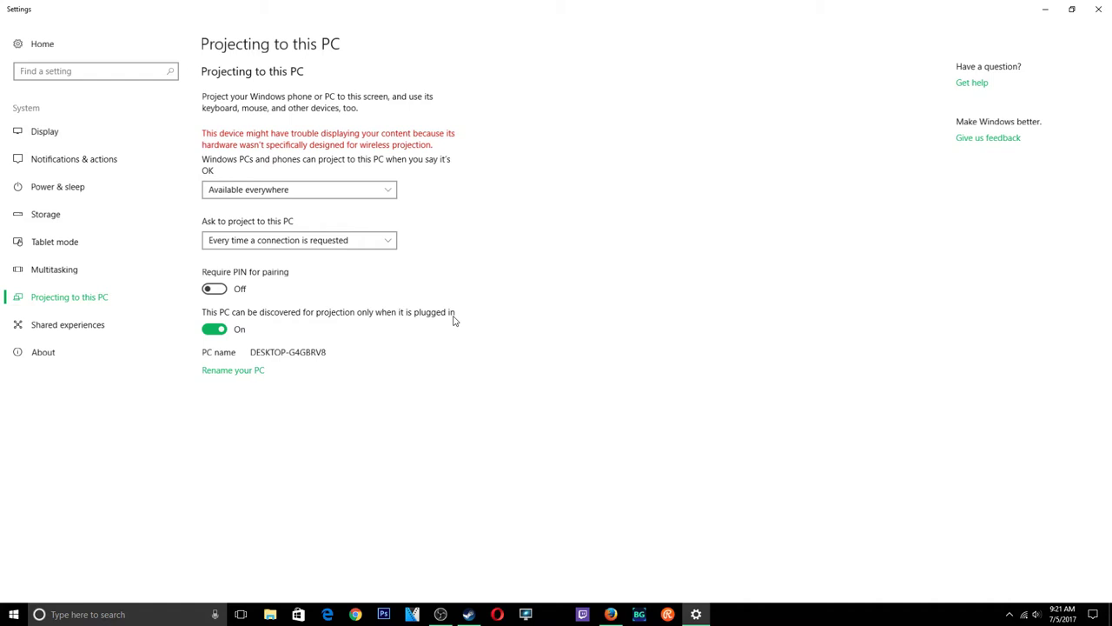
{"action": "left_click", "coordinate": [347, 187]}
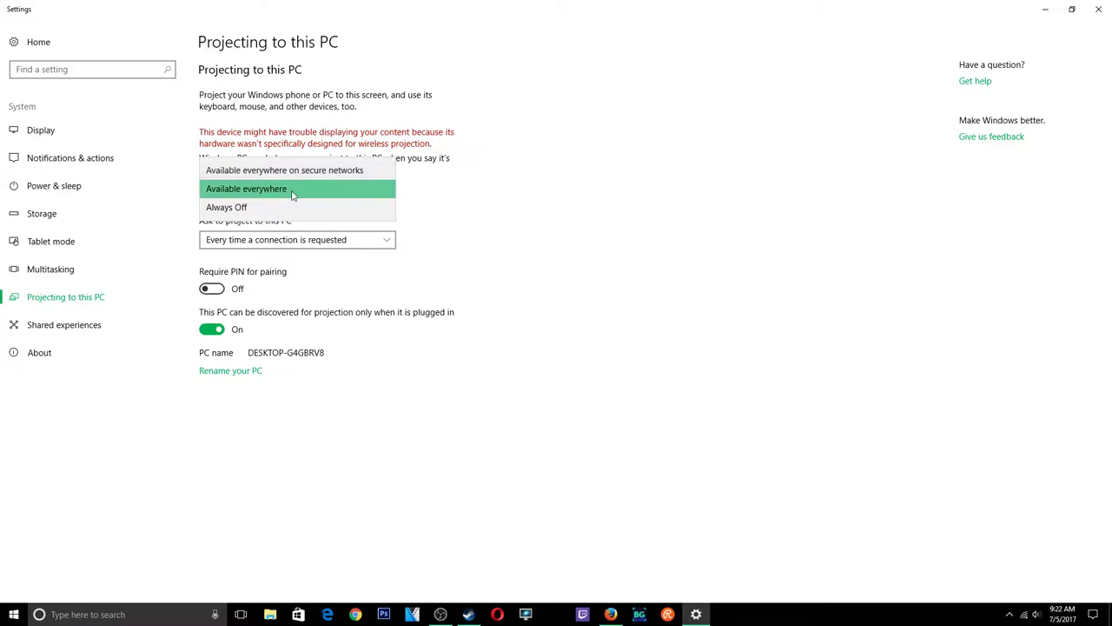
{"action": "left_click", "coordinate": [294, 194]}
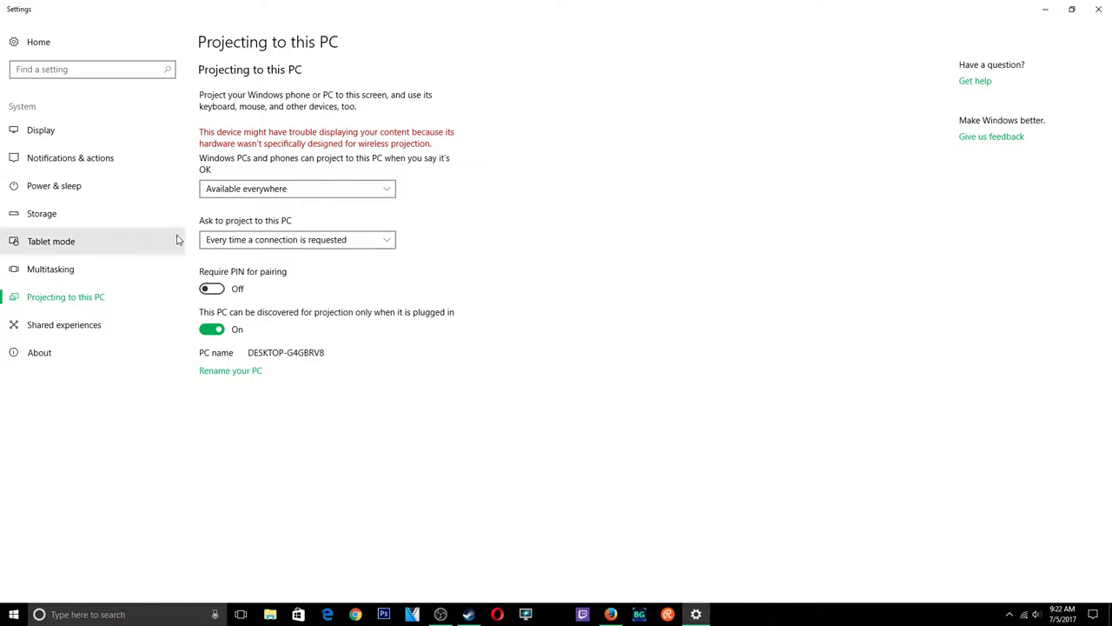
{"action": "left_click", "coordinate": [297, 241]}
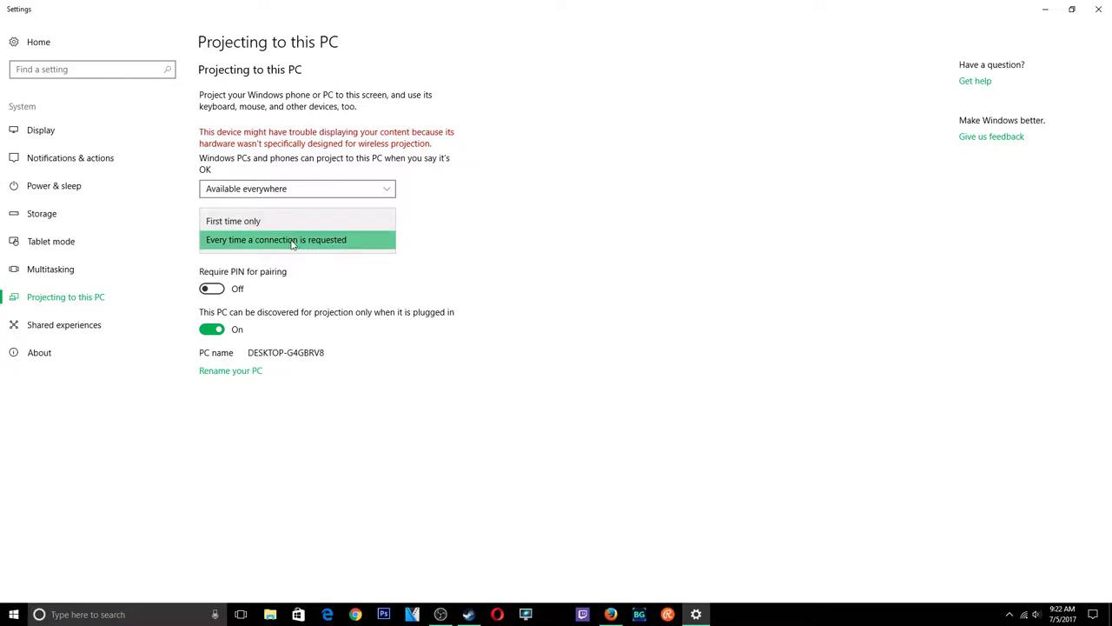
{"action": "left_click", "coordinate": [530, 232]}
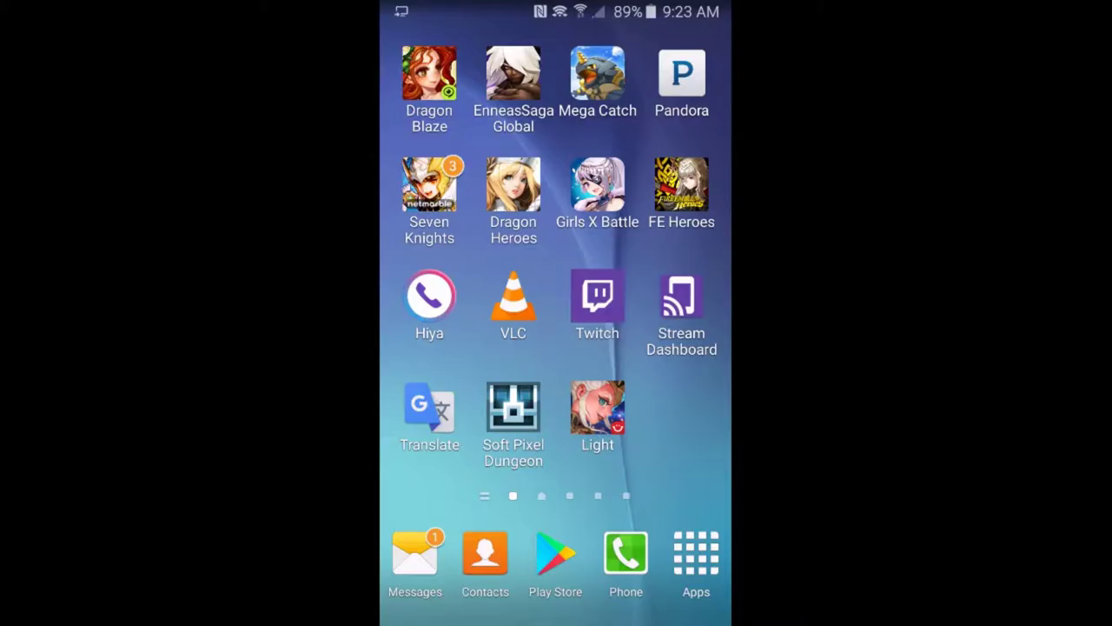
Pull down the mirrored phone's notification shade and open its quick settings editor
{"action": "left_click_drag", "start_coordinate": [556, 4], "coordinate": [556, 347]}
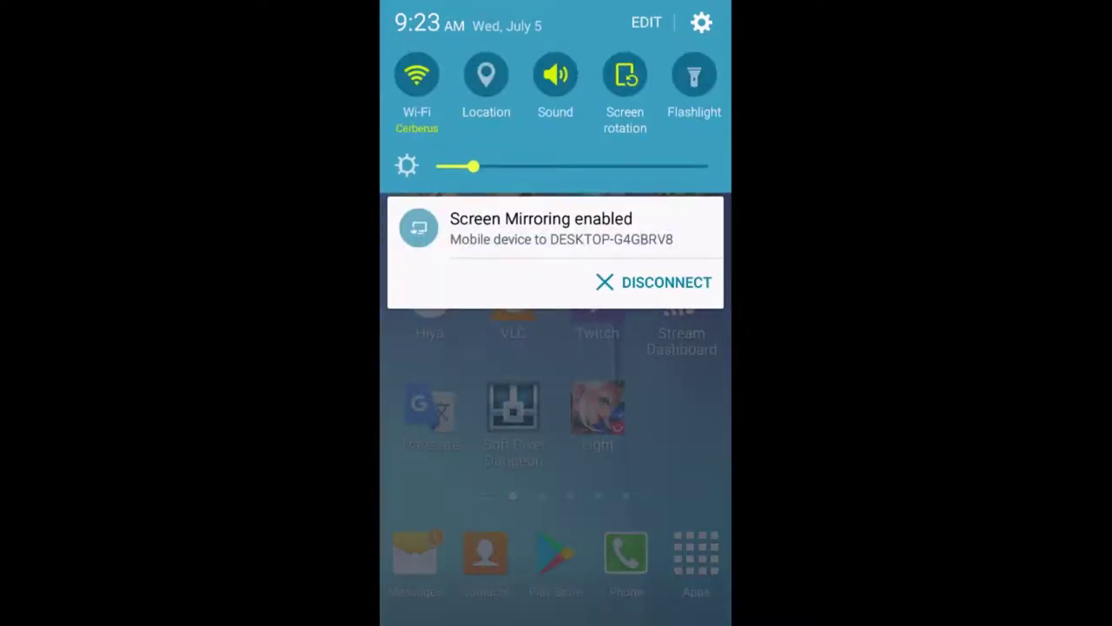
{"action": "left_click", "coordinate": [646, 22]}
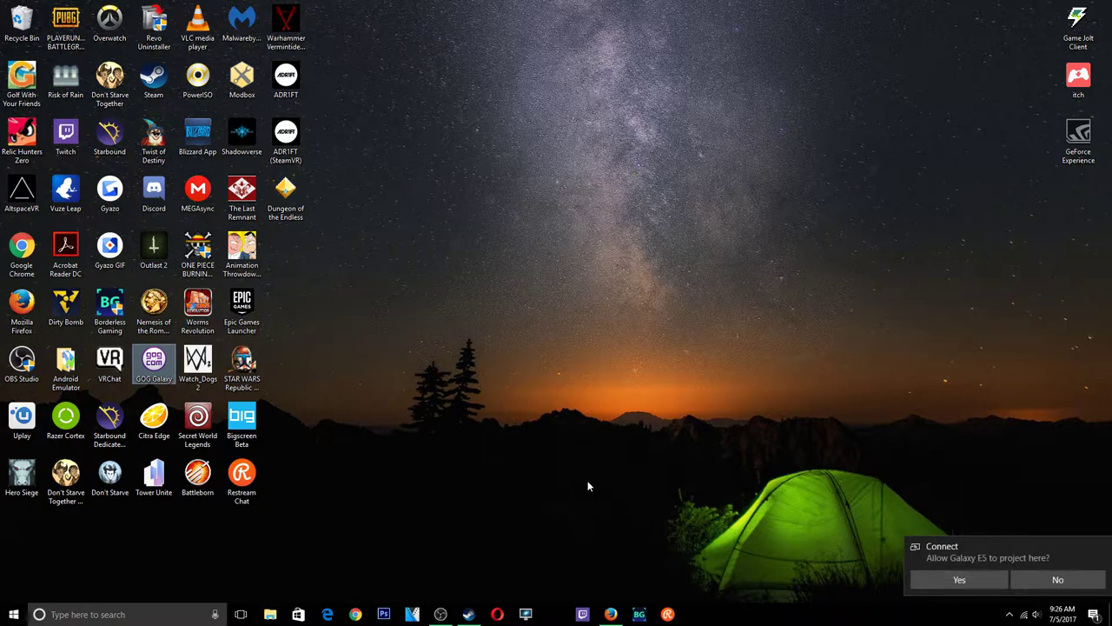
Accept the Connect request allowing the Galaxy phone to project to this PC
{"action": "left_click", "coordinate": [959, 579]}
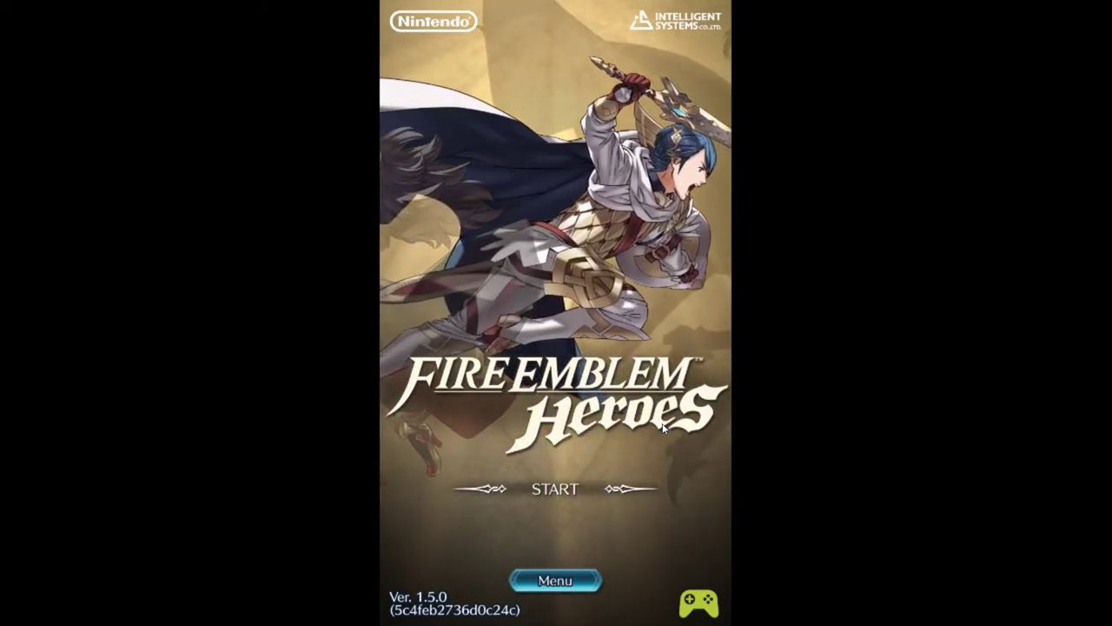
Bring up Fire Emblem Heroes' 'Quit the app?' prompt and confirm Quit
{"action": "key", "text": "Escape"}
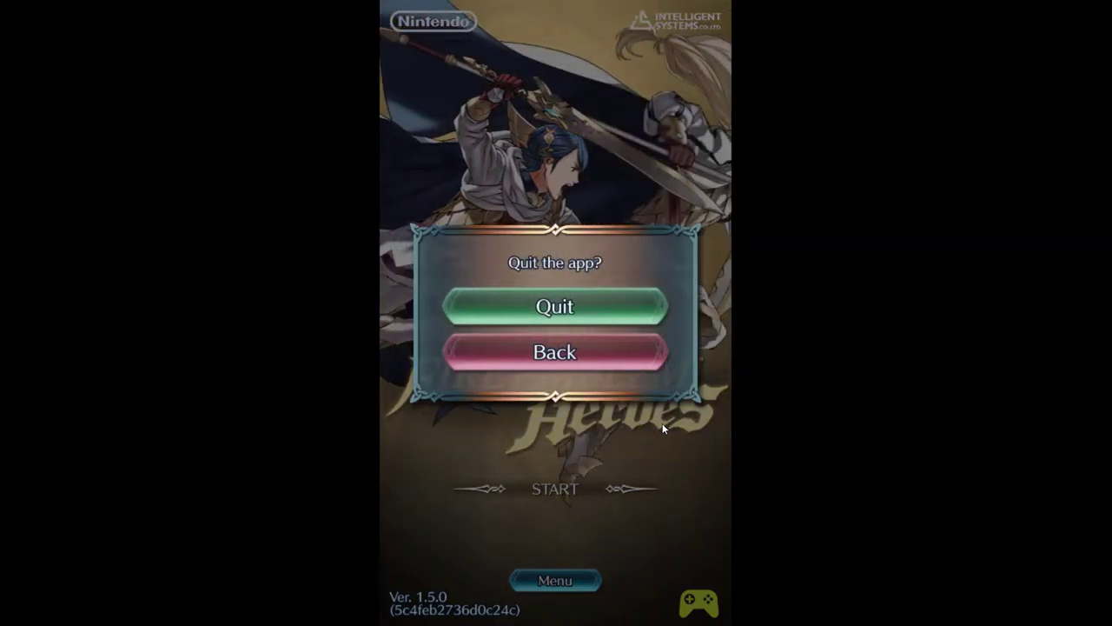
{"action": "key", "text": "Return"}
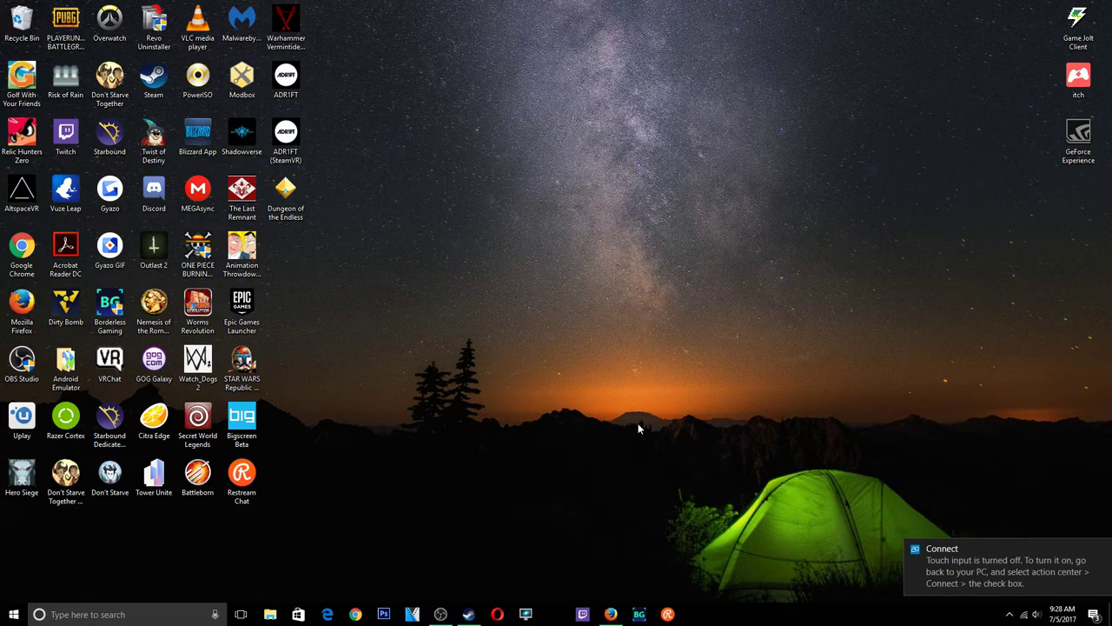
{"action": "left_click", "coordinate": [121, 613]}
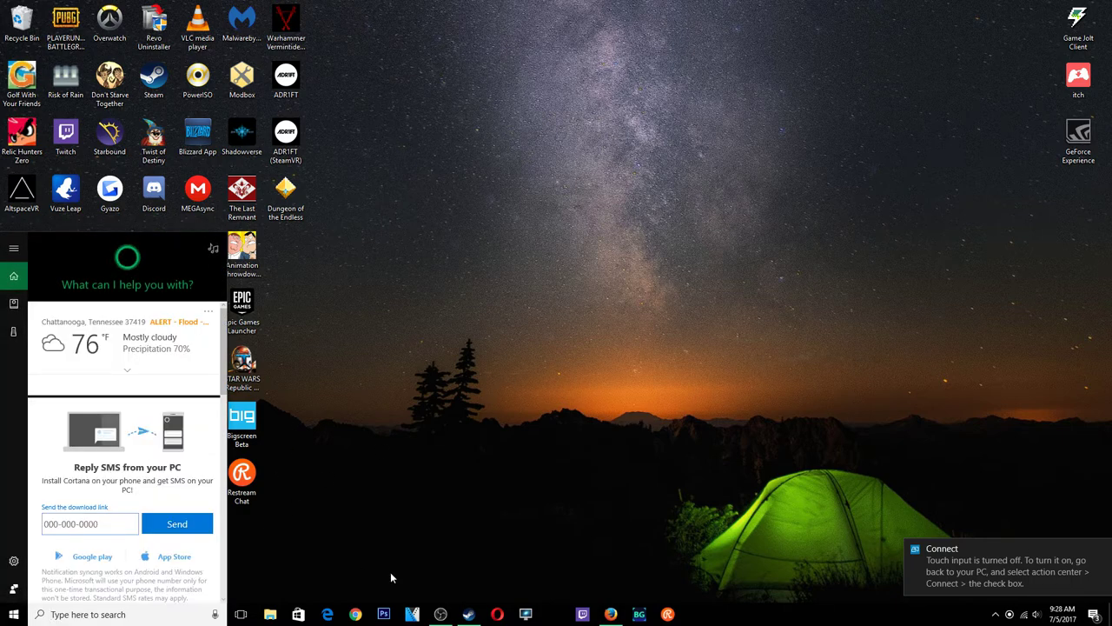
{"action": "type", "text": "con"}
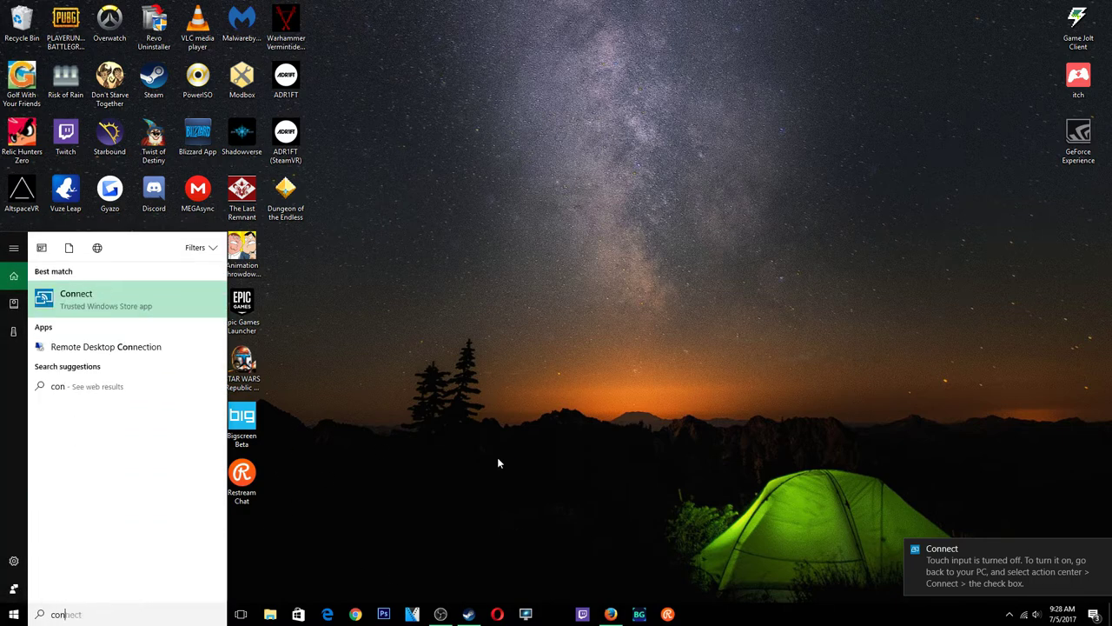
{"action": "type", "text": "nect"}
{"action": "left_click", "coordinate": [73, 306]}
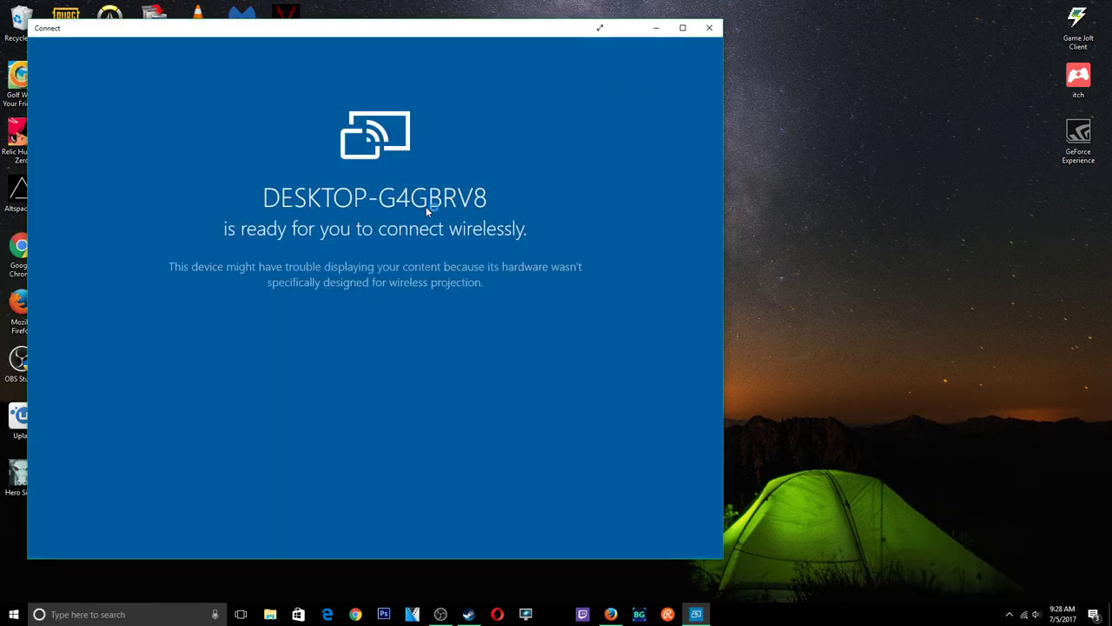
{"action": "left_click", "coordinate": [709, 29]}
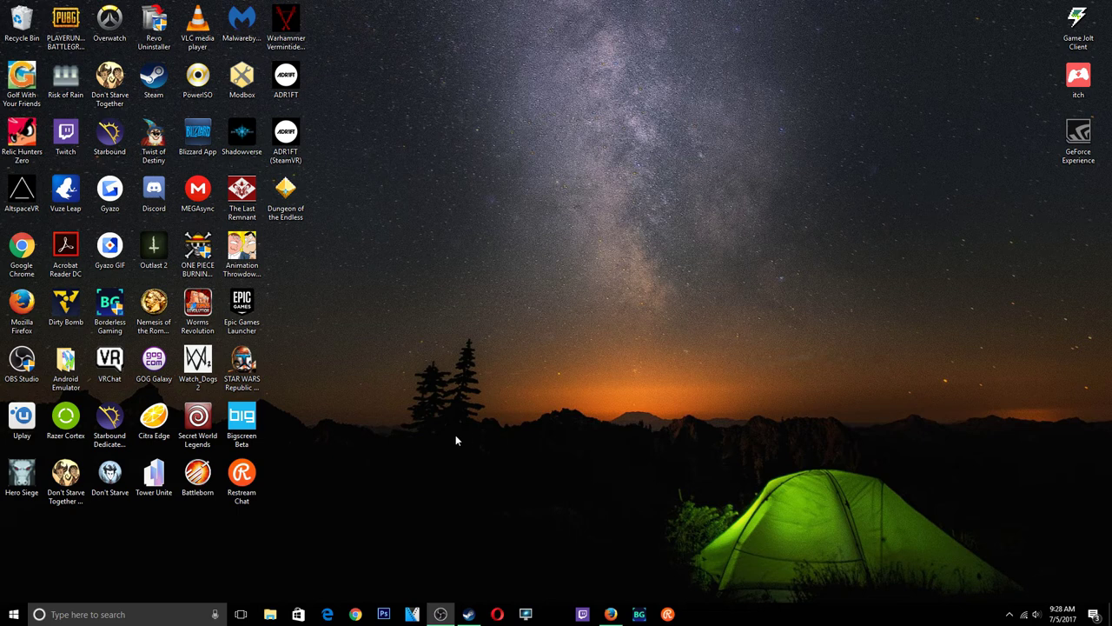